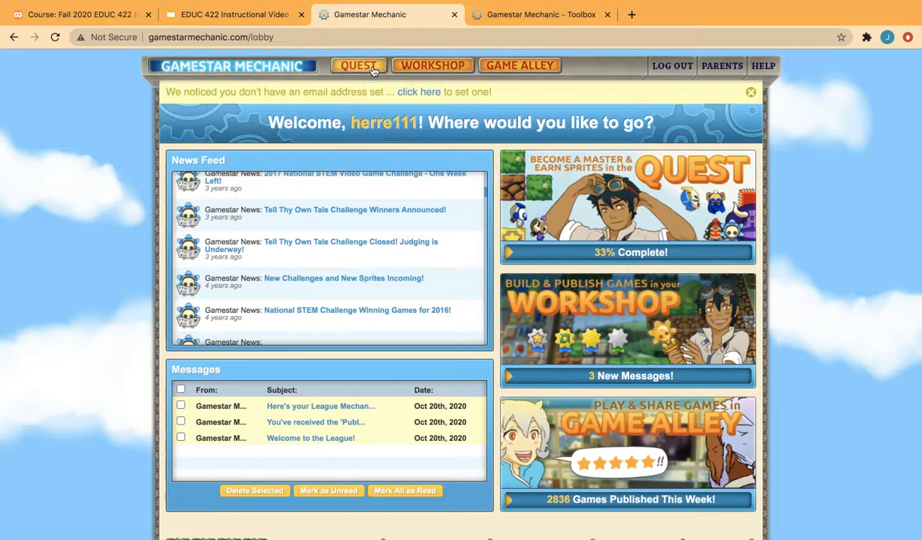
- Open the Addison Joins the League quest and view its Factory 7 episode map
click(373, 70)
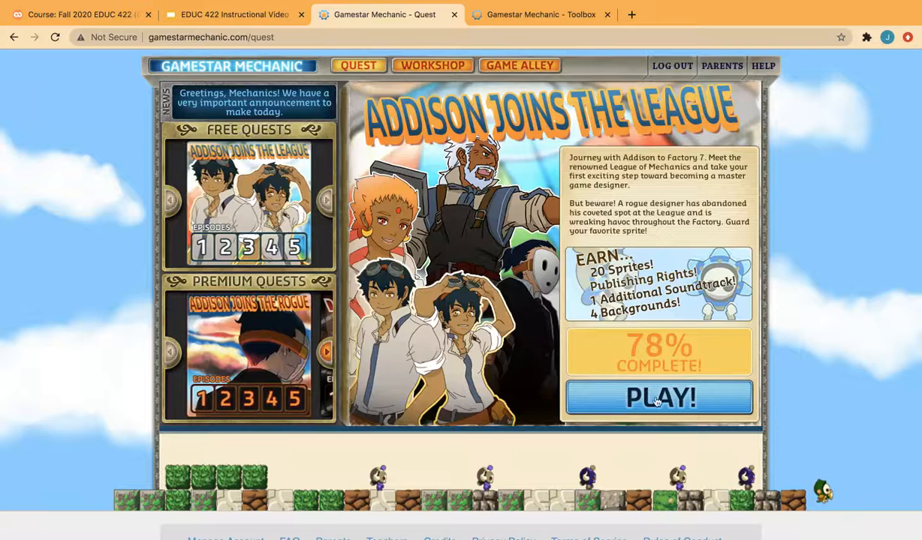
click(655, 408)
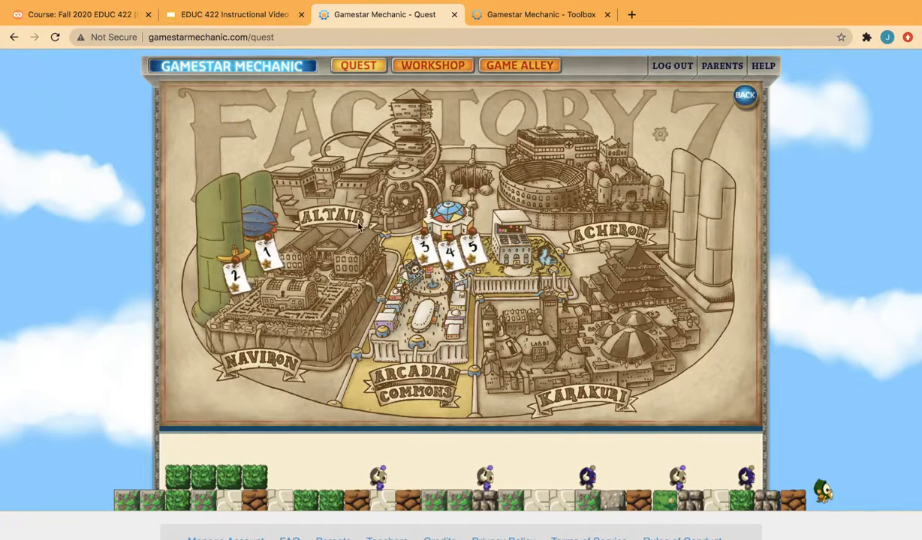
- Start a new draft game from the workshop
click(414, 76)
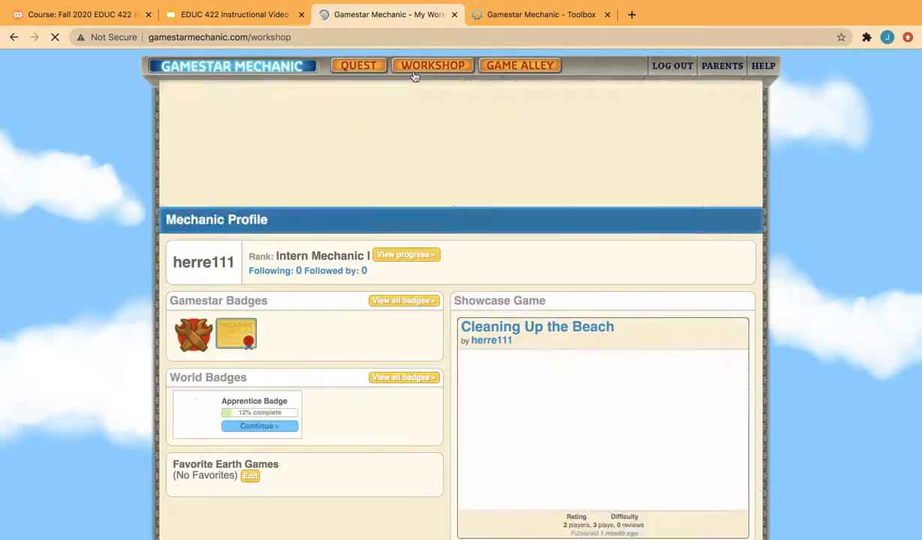
scroll(307, 290, down, 5)
scroll(294, 293, down, 2)
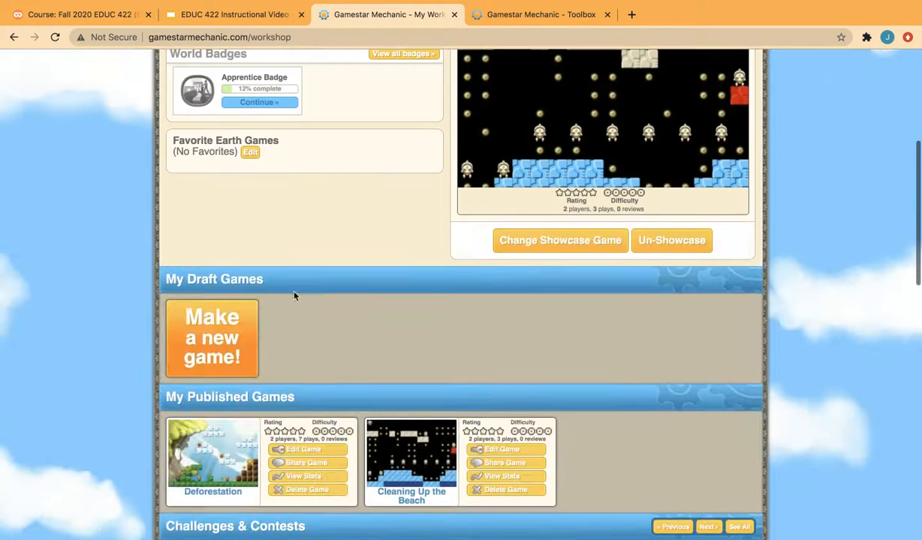
click(227, 330)
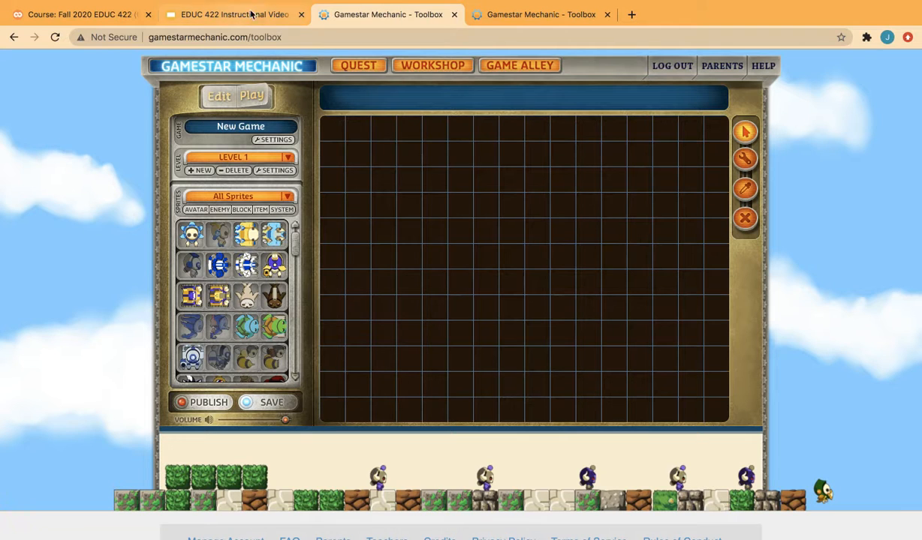
- Preview the empty new game in play mode, return to editing and check its level list
click(230, 103)
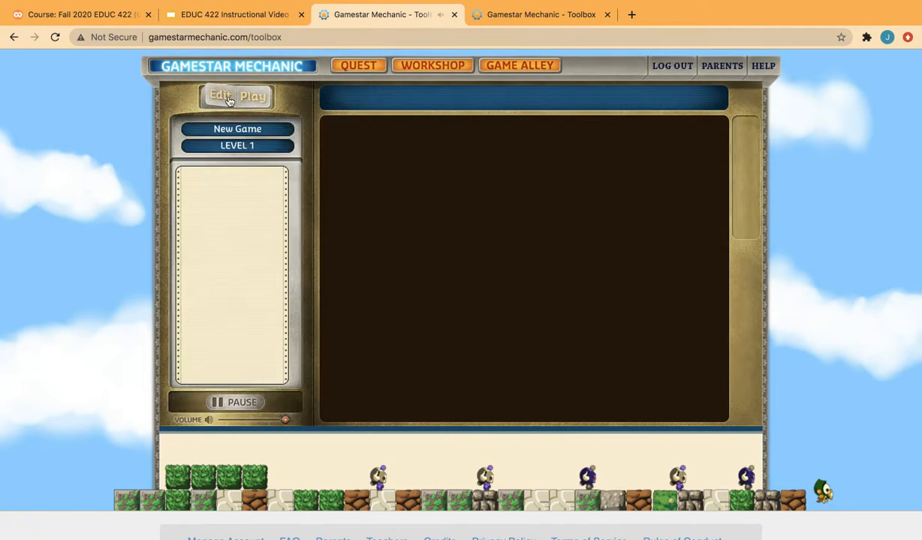
click(288, 157)
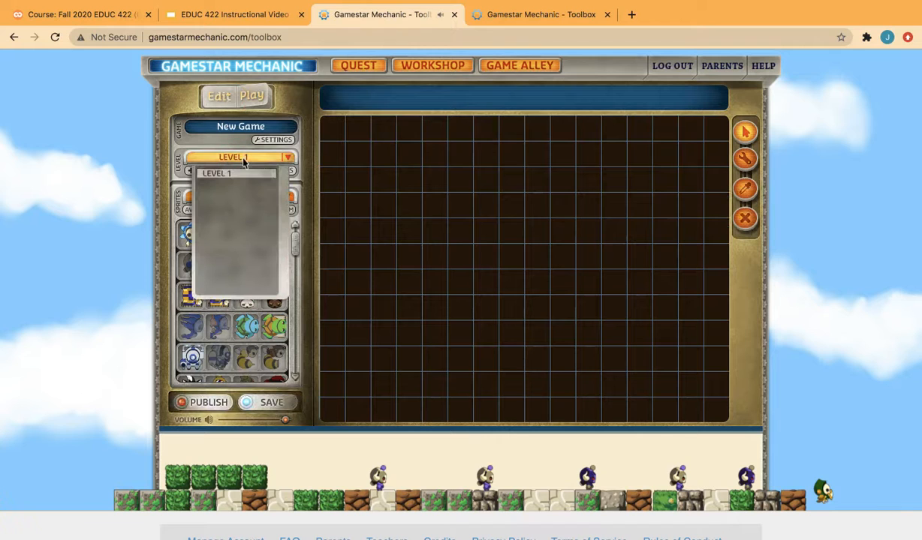
click(225, 173)
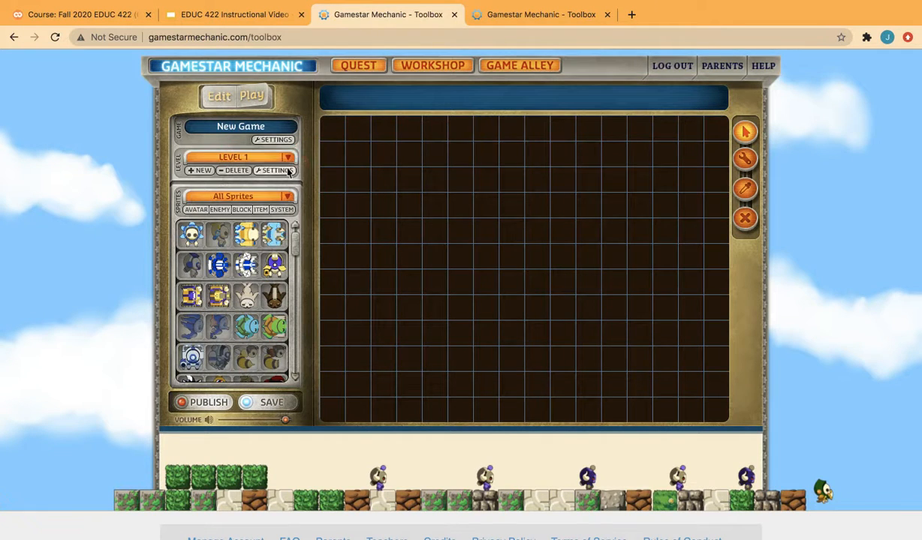
- Give Level 1 the quest background with the tree against a sunny blue sky and the Peace music, and save the level settings
click(277, 171)
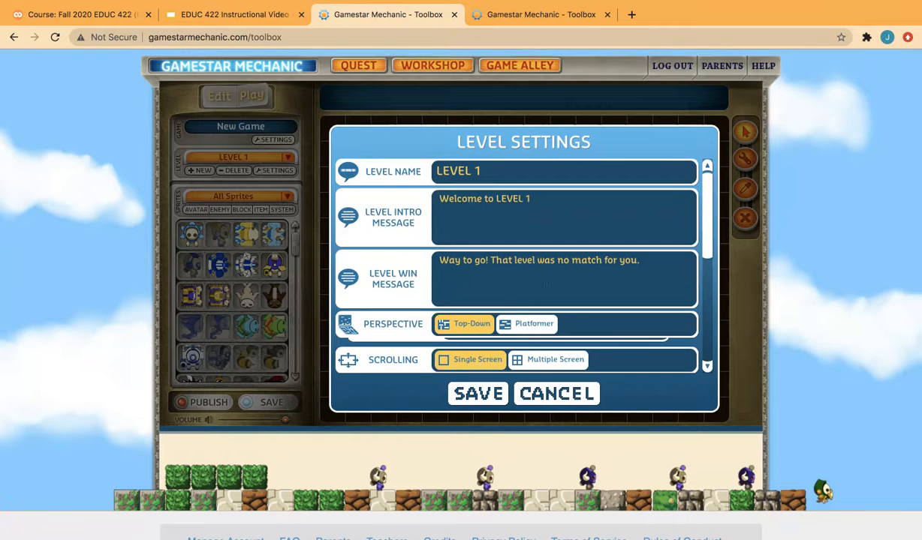
drag(711, 248, 712, 300)
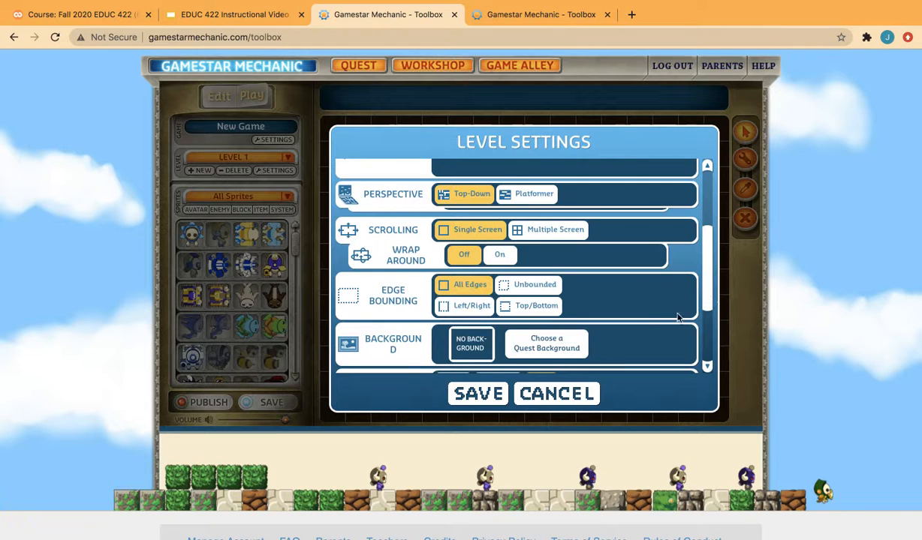
scroll(689, 300, down, 3)
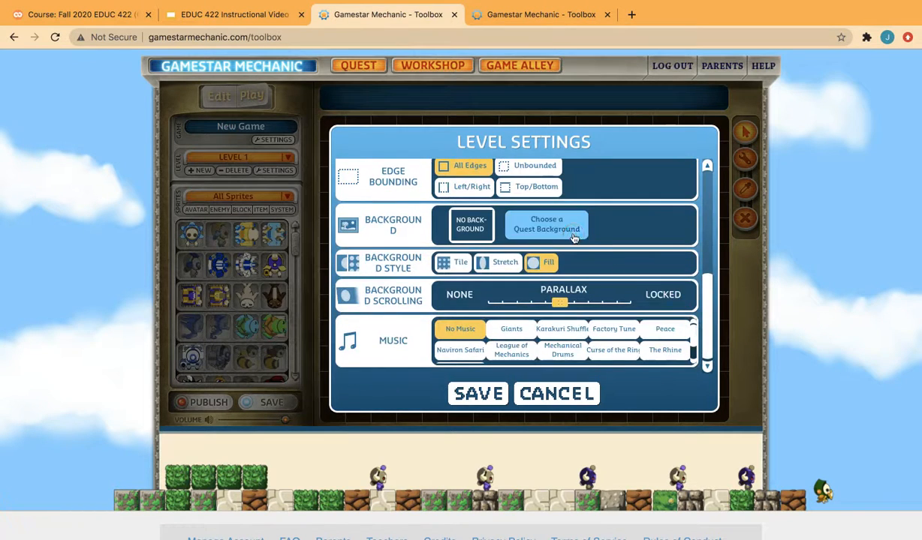
click(548, 224)
drag(500, 206, 501, 234)
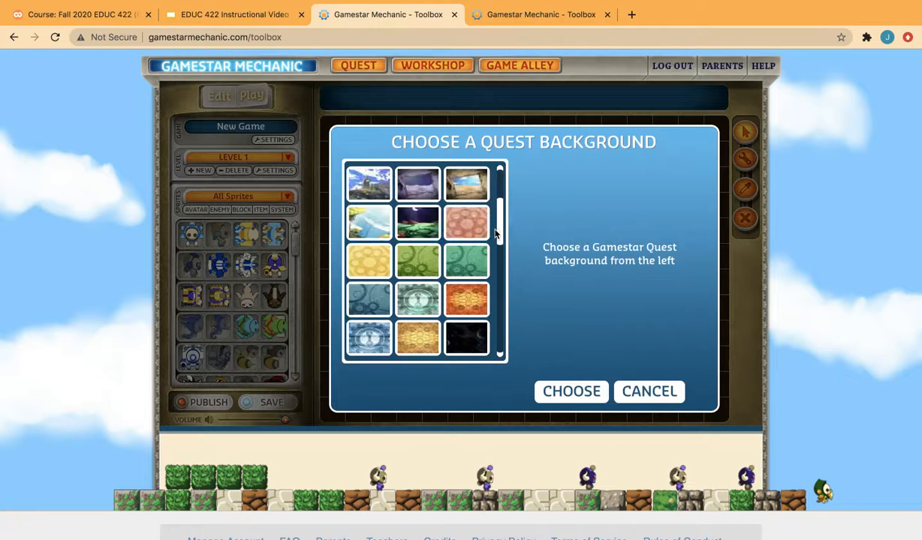
click(370, 236)
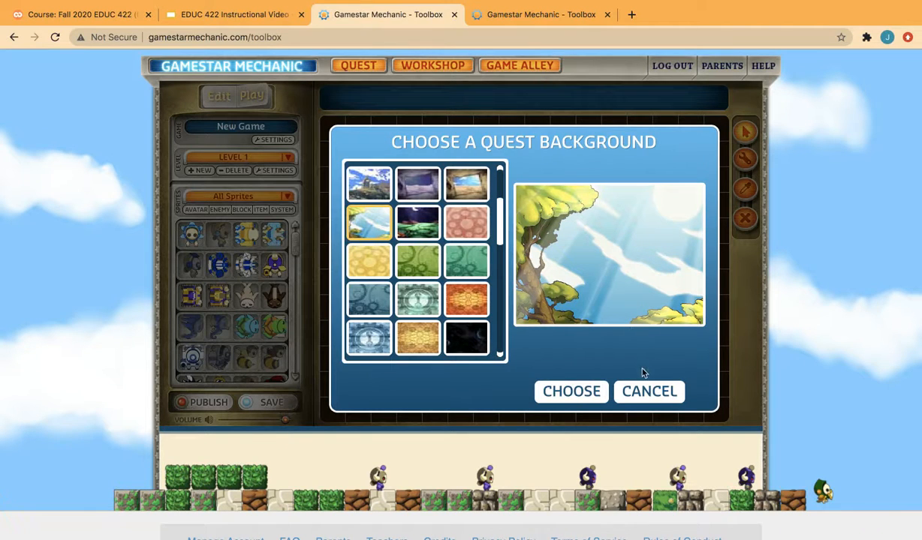
click(574, 389)
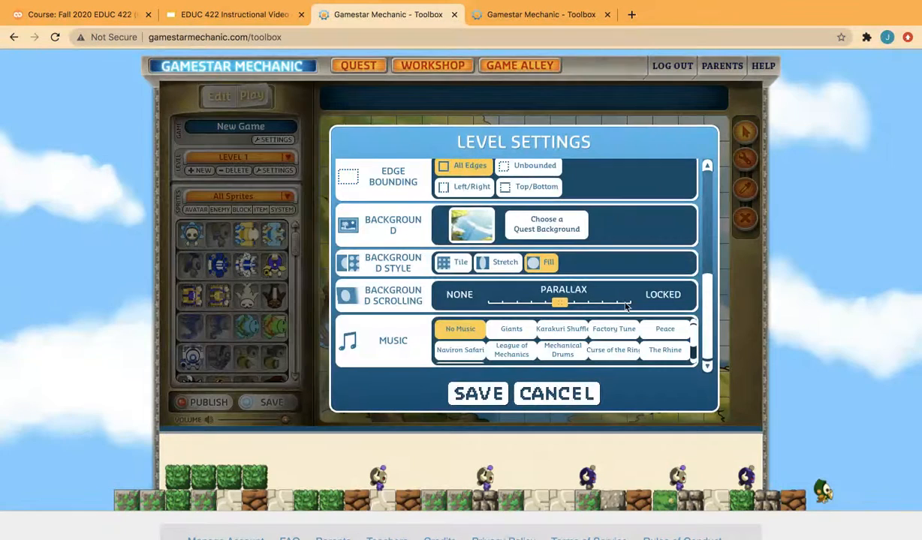
click(672, 338)
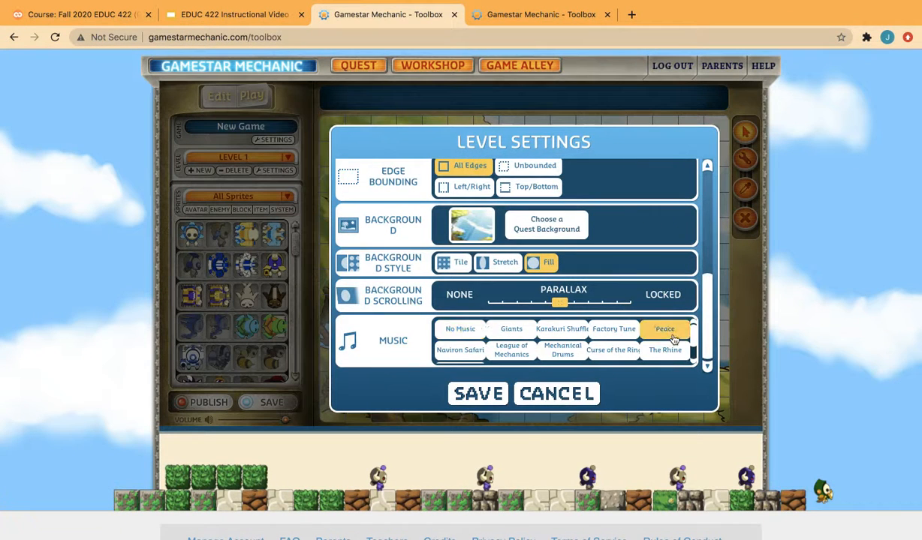
click(479, 393)
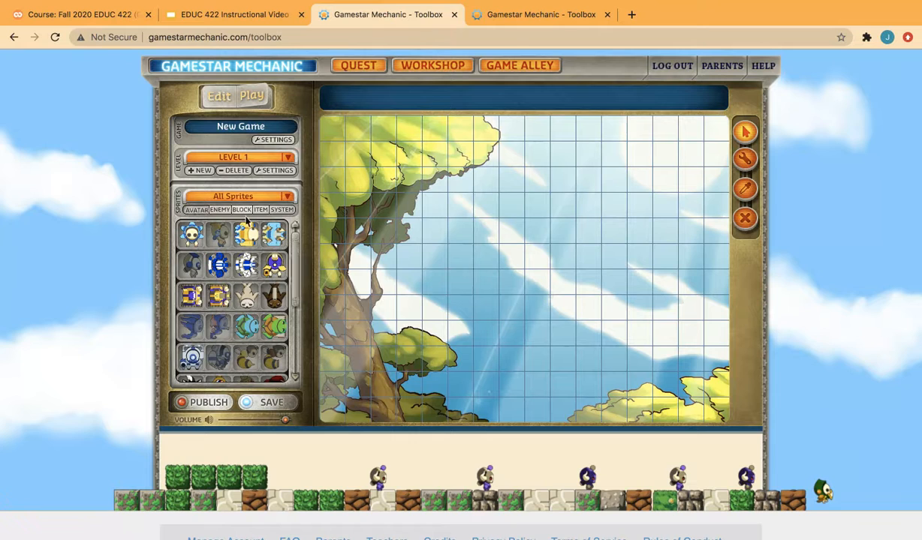
- Look through the enemy and block sprites and place a Goal Block low in the level, just above the yellow bushes
click(220, 210)
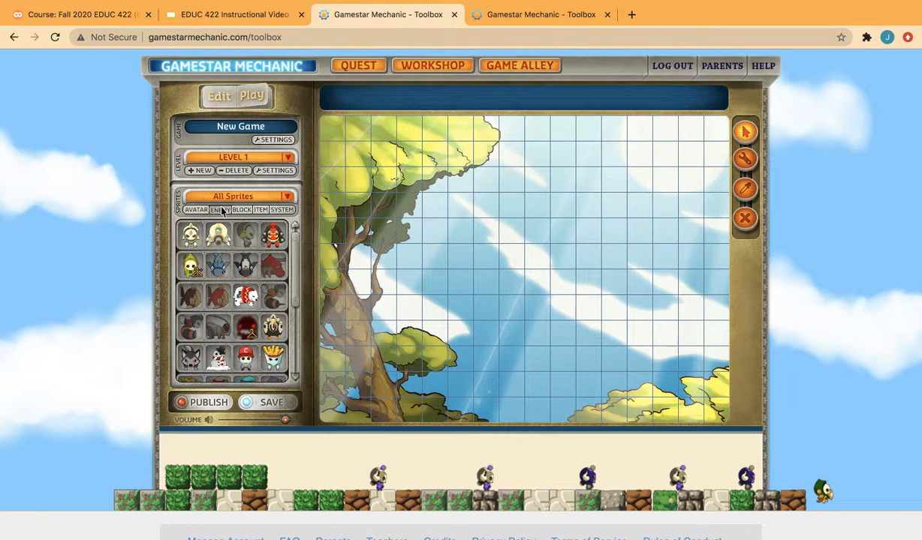
click(241, 211)
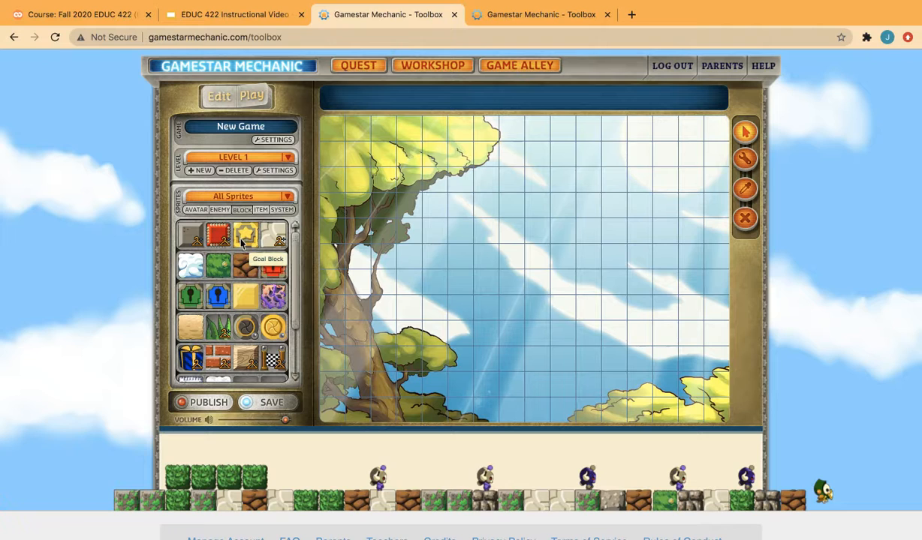
drag(241, 238, 614, 384)
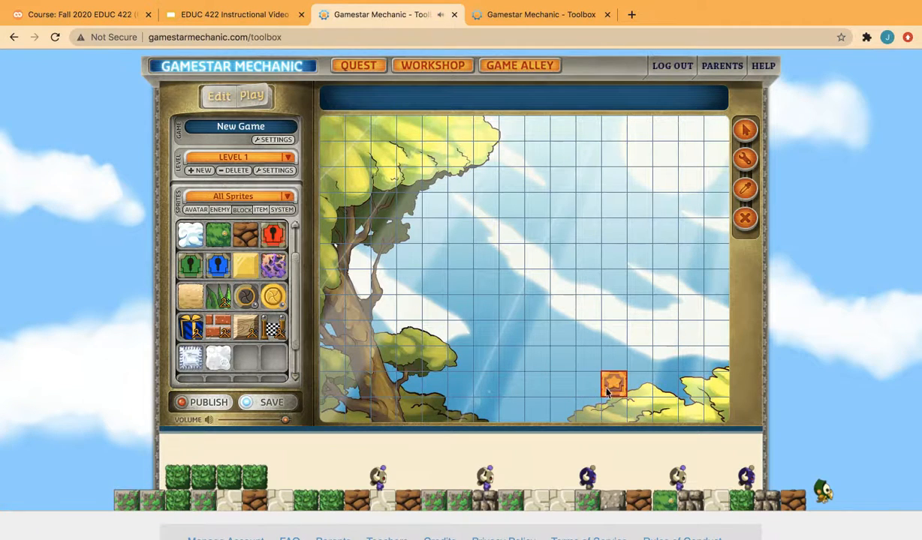
- Browse the available item and system sprites
click(259, 210)
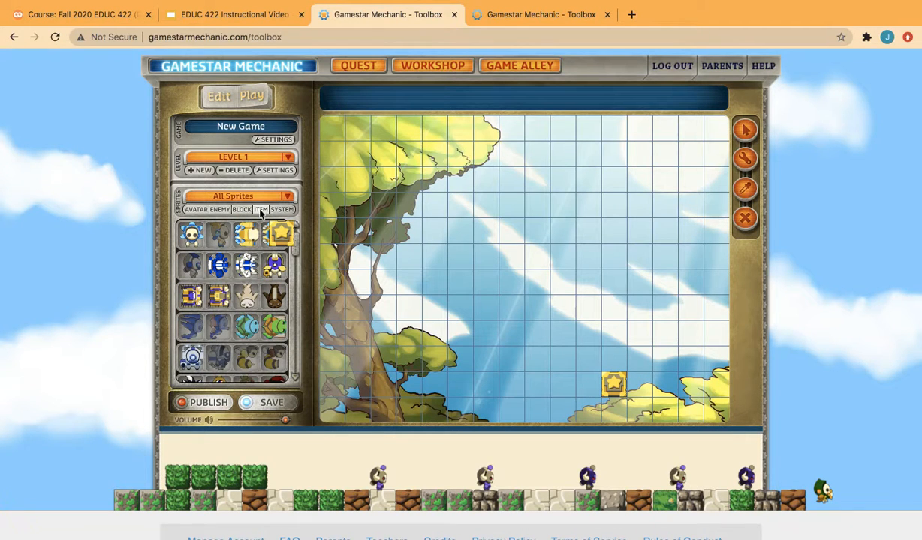
click(260, 210)
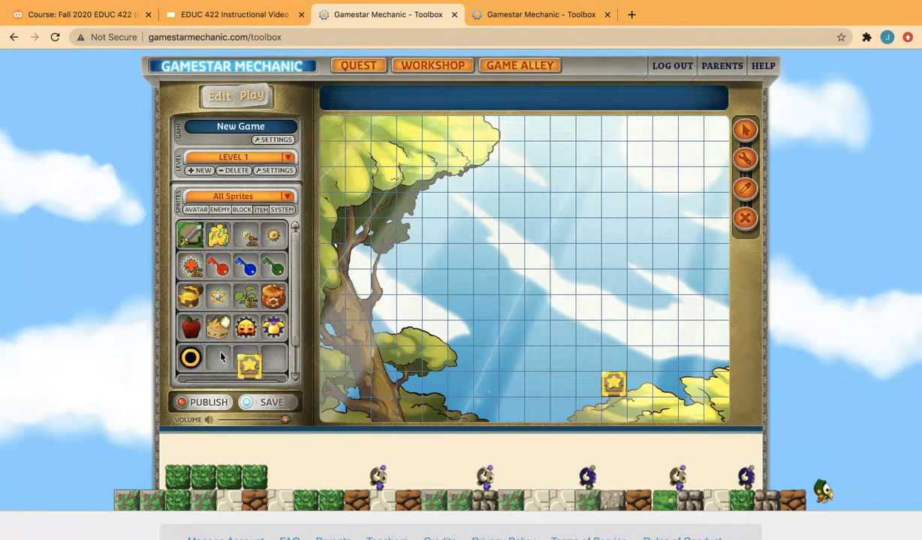
click(283, 211)
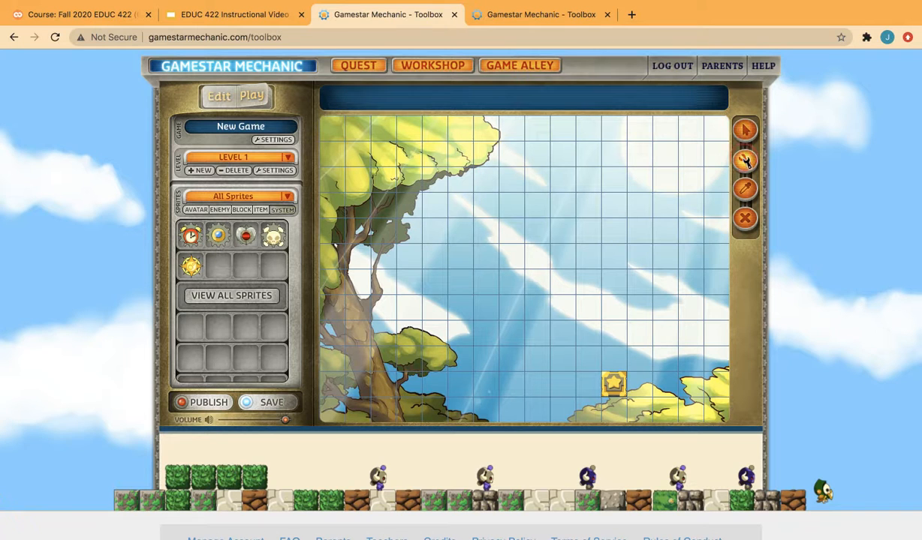
- Inspect the sprite settings of the placed Goal Block and save them as they are
click(746, 159)
click(613, 384)
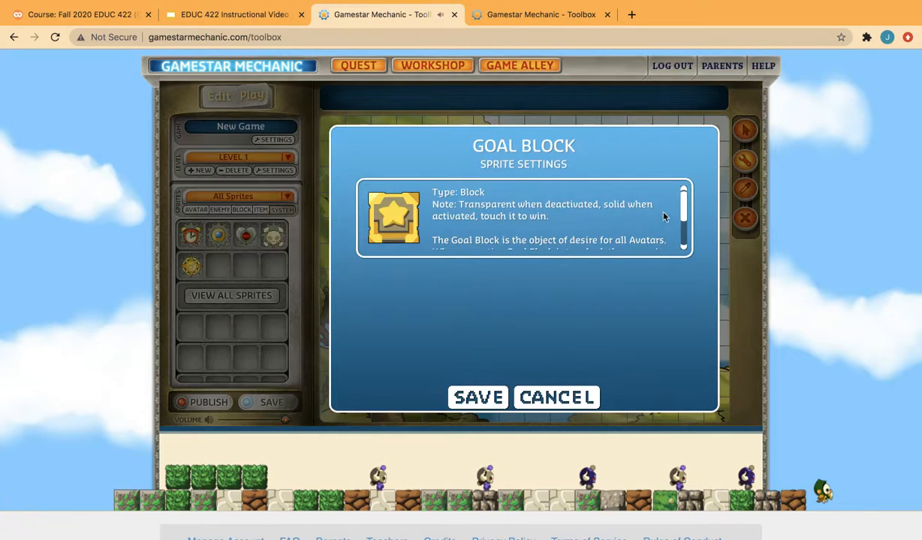
click(481, 392)
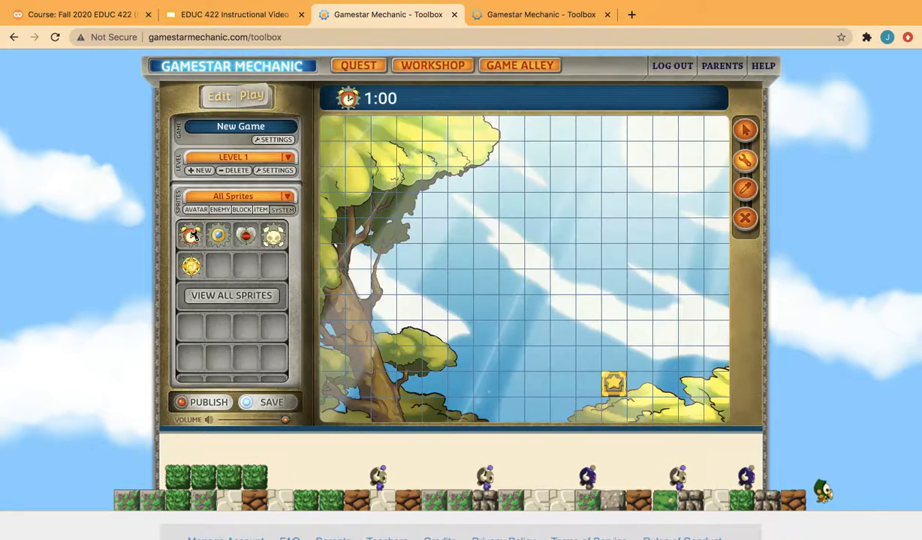
- Add the Timer system sprite to the level and inspect its settings without changing them
click(379, 101)
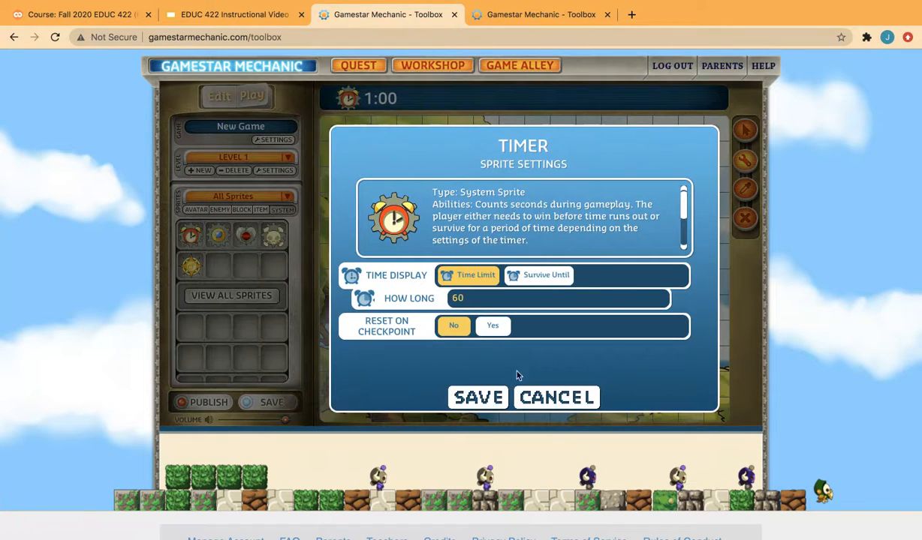
click(532, 397)
- Delete the Goal Block from the level and save the game
click(743, 216)
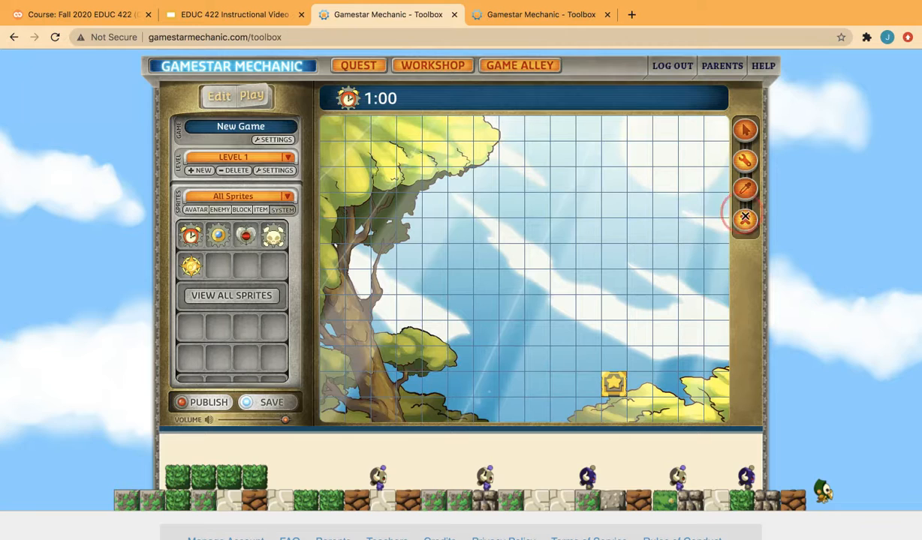
click(615, 383)
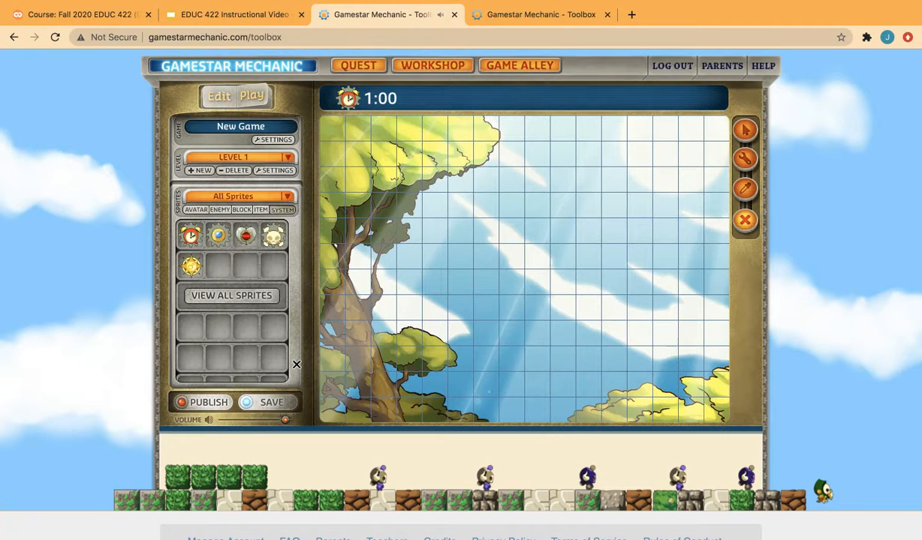
click(257, 394)
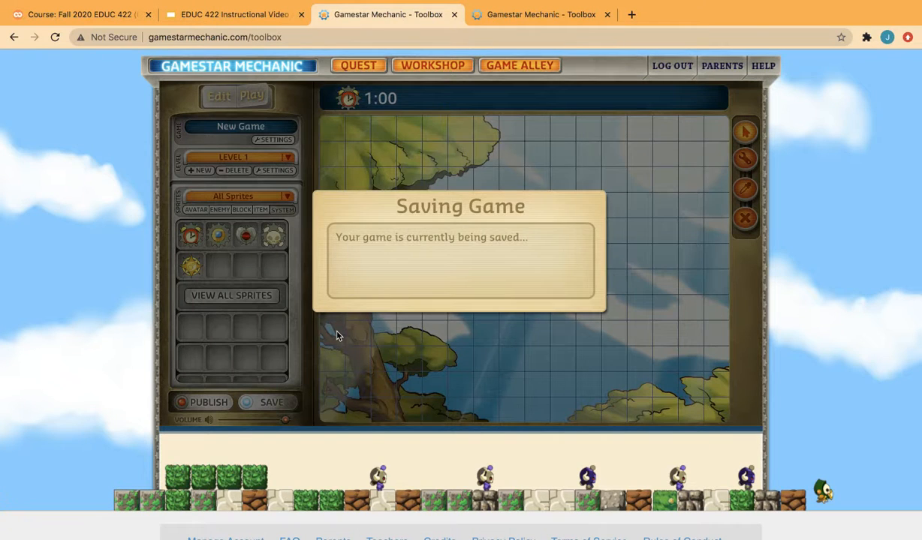
click(460, 332)
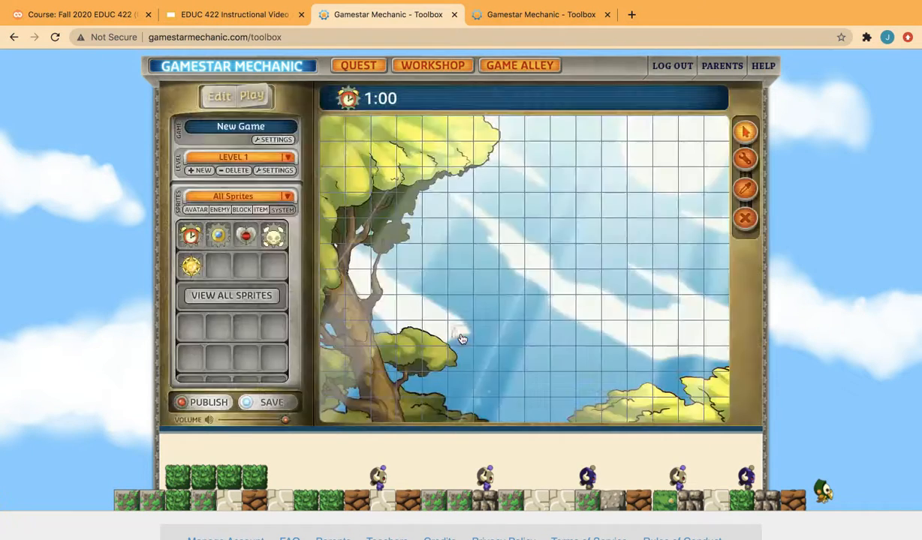
- Try to publish the new game, and preview Level 1 in play mode before returning to editing
click(186, 406)
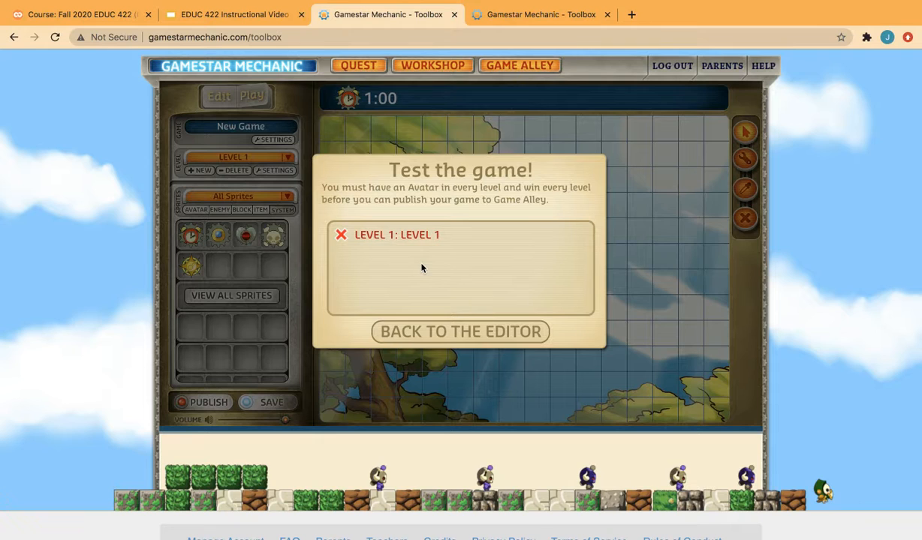
click(424, 332)
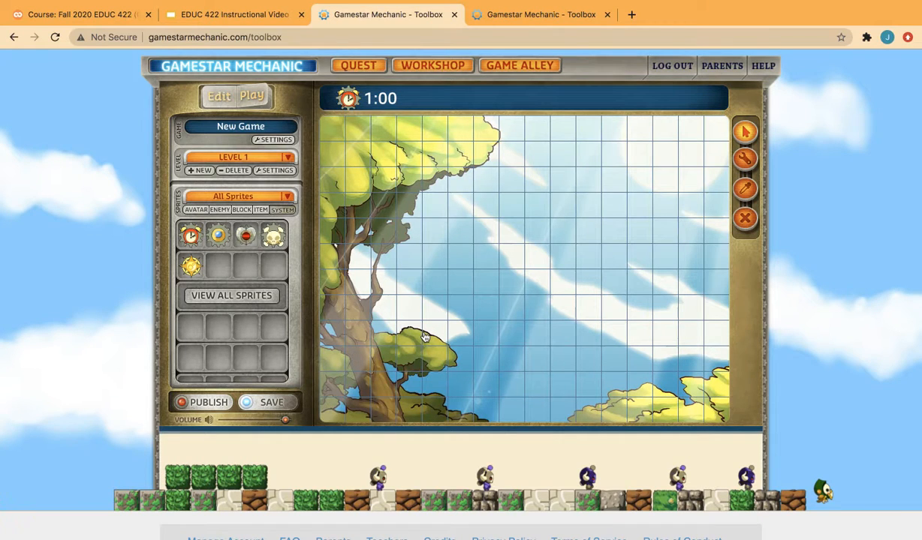
click(252, 96)
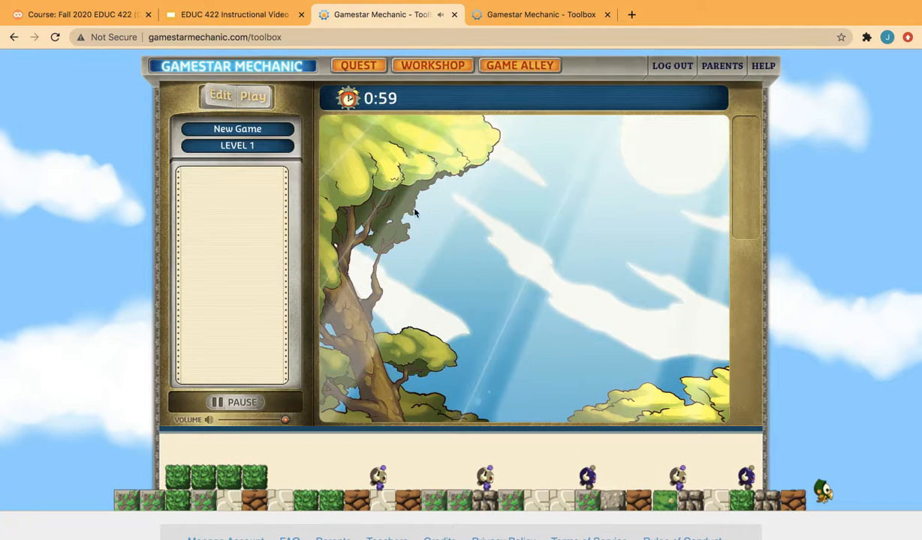
click(222, 102)
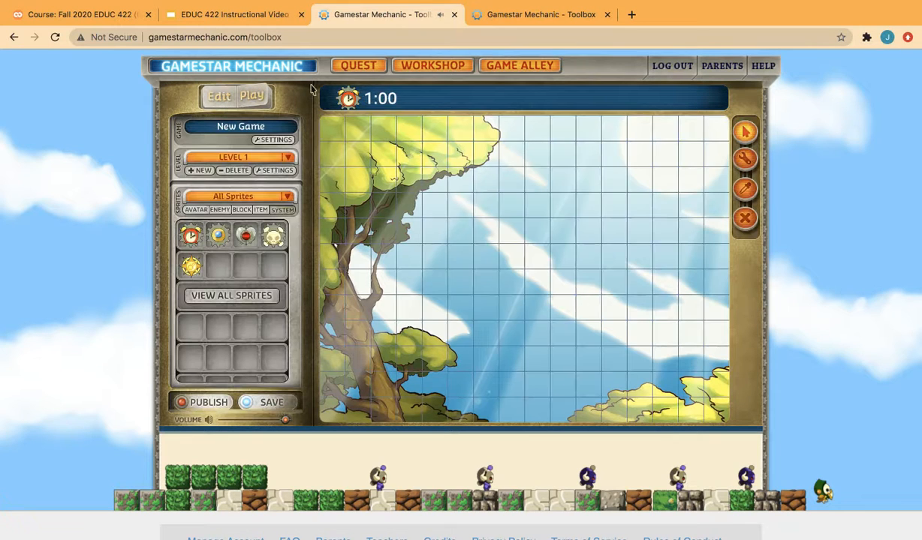
- Switch to the Deforestation game in the other browser tab and play-test its level briefly before returning to editing
click(541, 17)
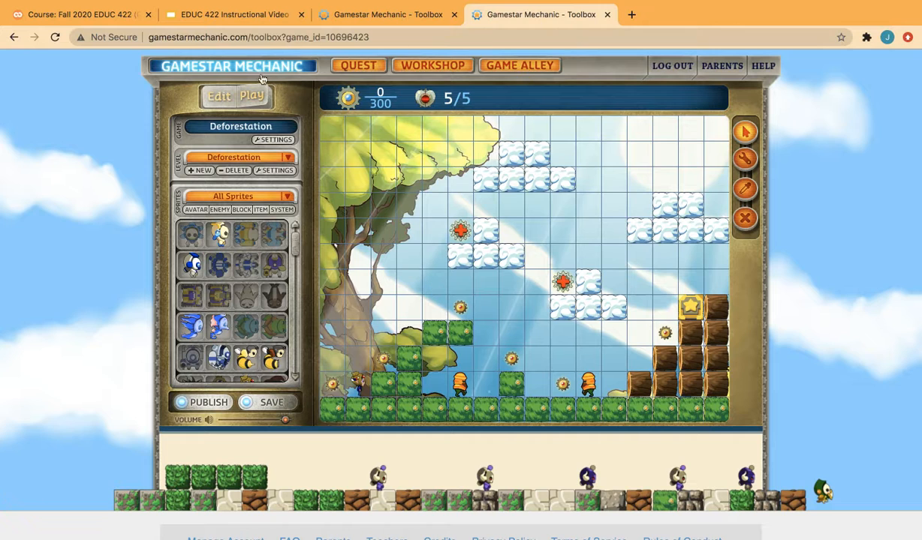
click(255, 97)
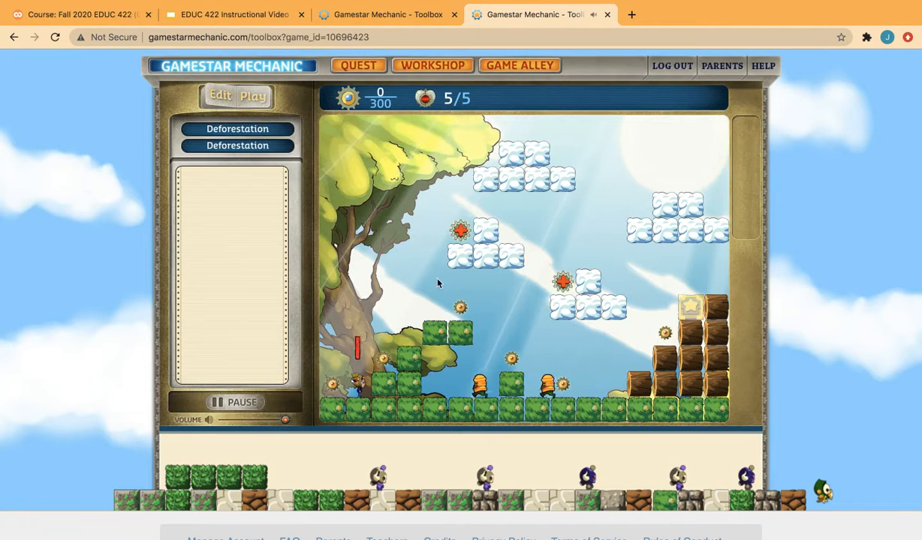
key(Up)
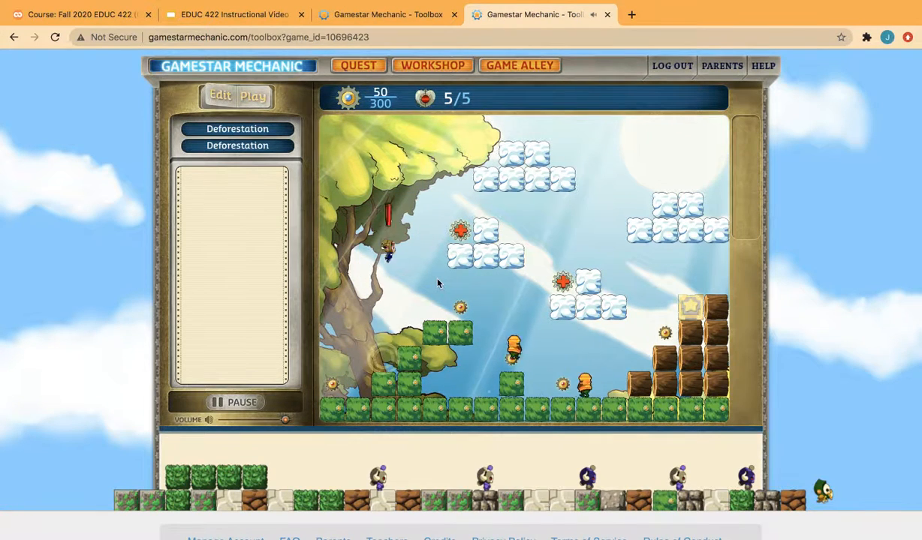
key(Right)
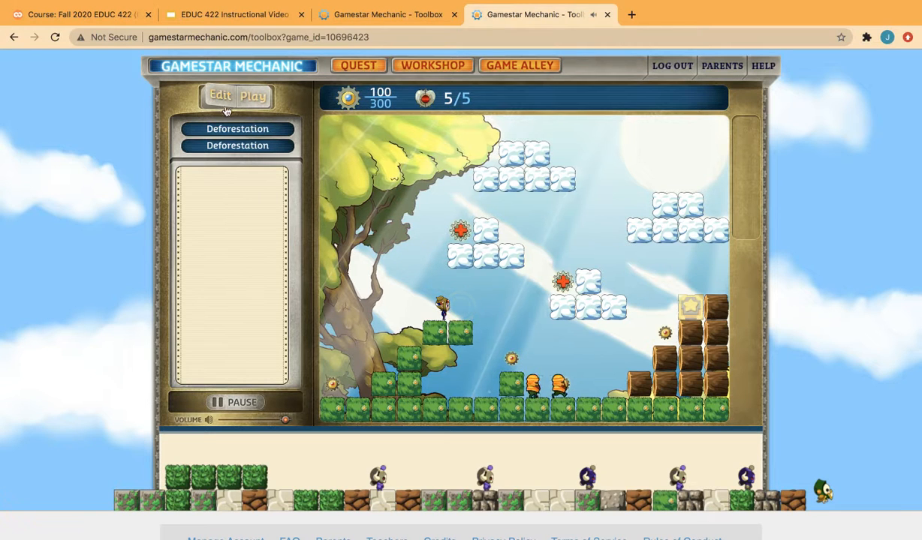
click(220, 102)
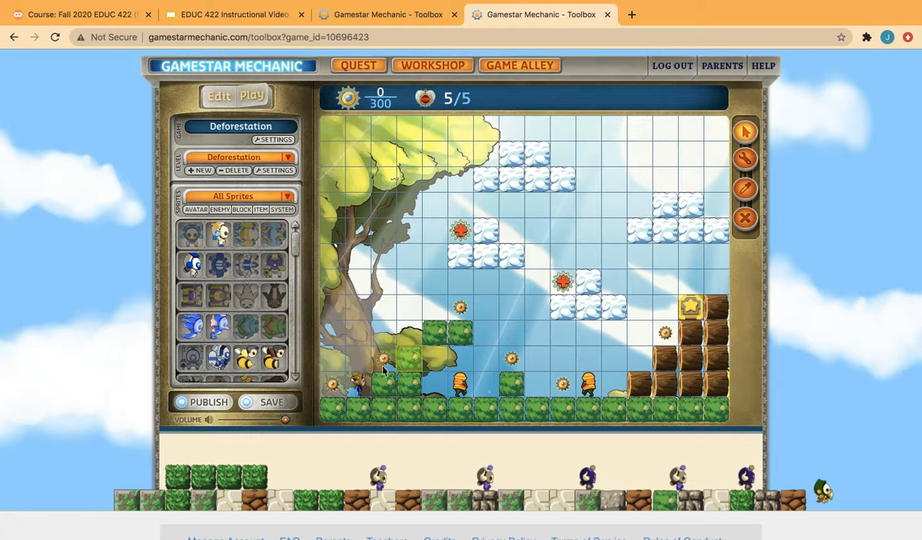
- Publish the Deforestation game to Game Alley
click(218, 403)
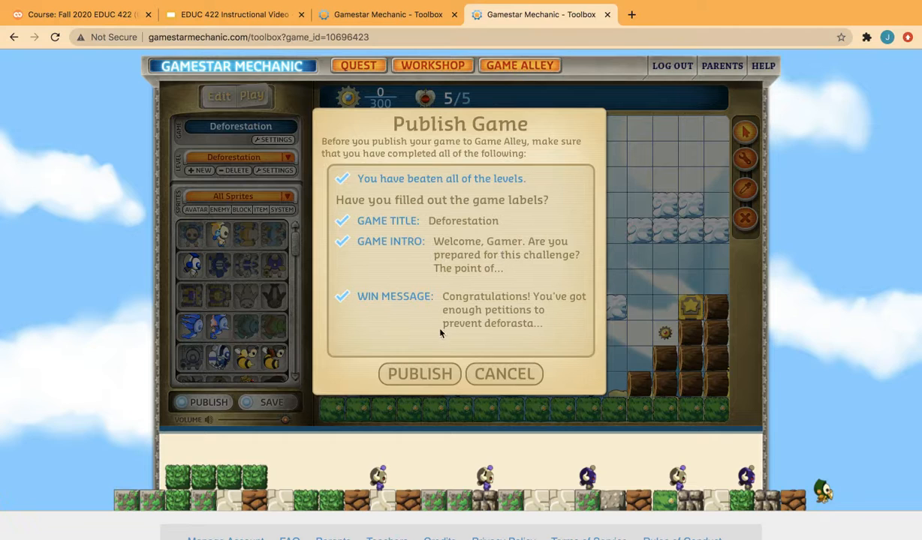
click(421, 374)
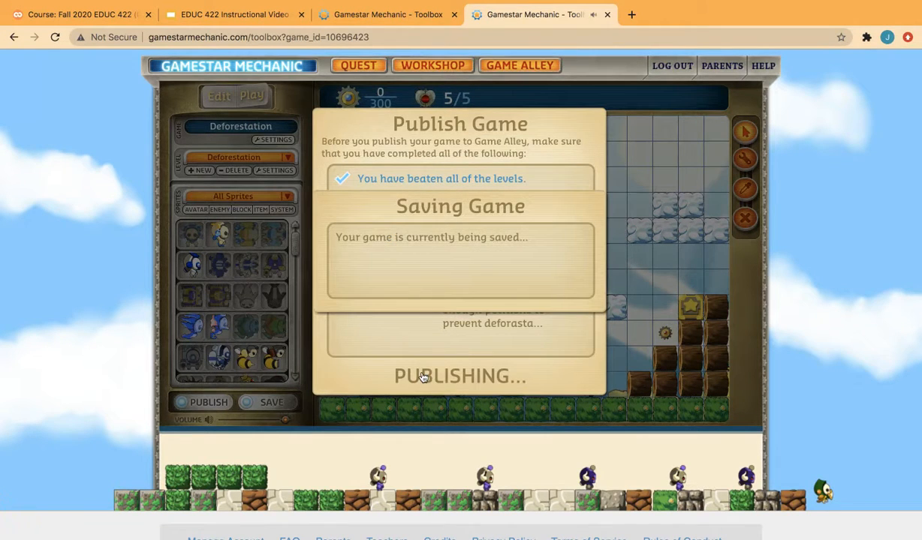